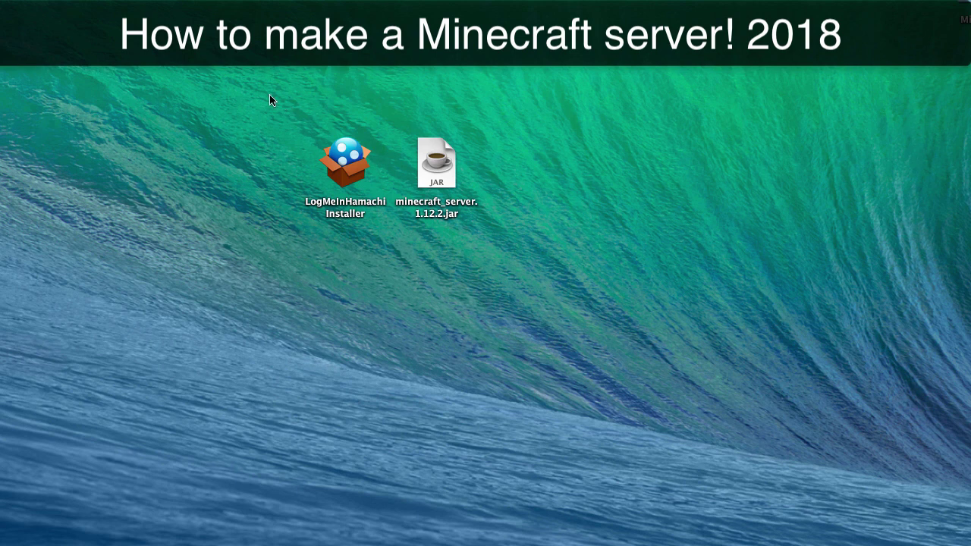
Step: Select both downloaded files on the desktop, then clear the selection
left_click_drag(270, 94, 496, 258)
left_click(554, 258)
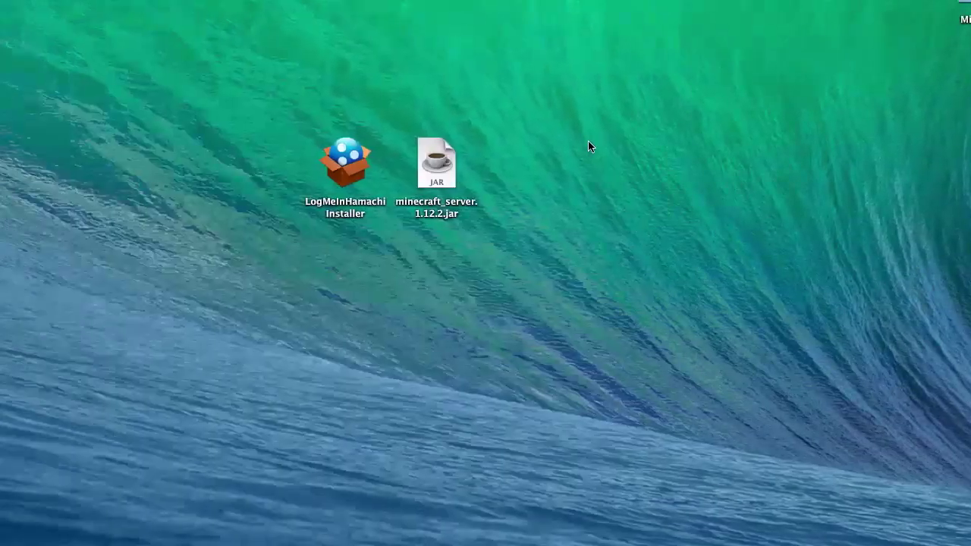
Step: Create a new untitled folder on the desktop
right_click(628, 169)
left_click(635, 171)
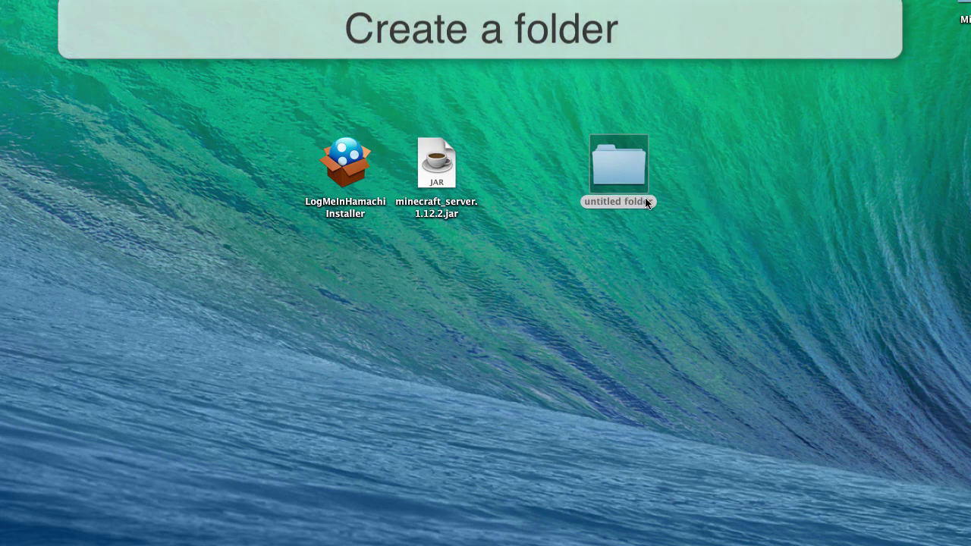
left_click(642, 202)
double_click(639, 203)
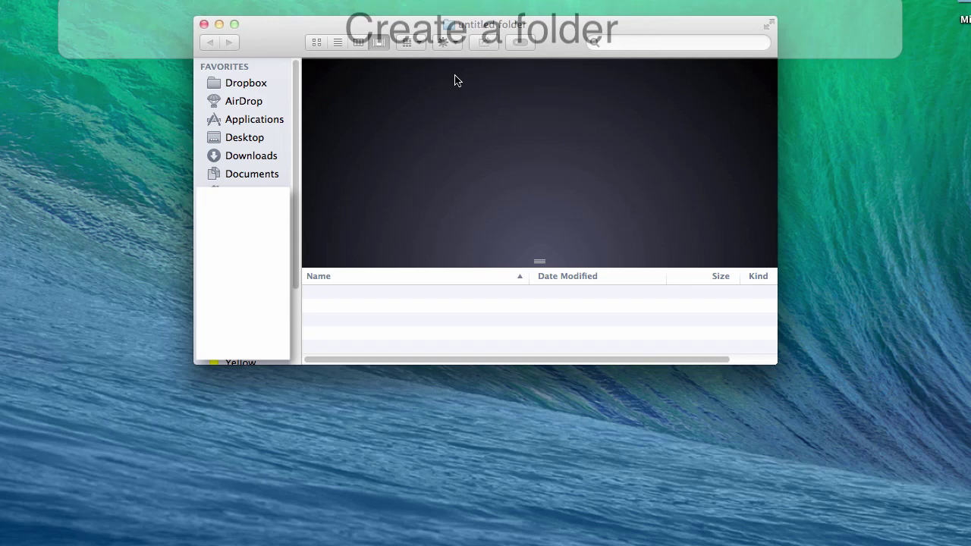
left_click(203, 23)
Step: Rename the folder to 'MC SERVER' and move minecraft_server.1.12.2.jar into it
left_click(616, 206)
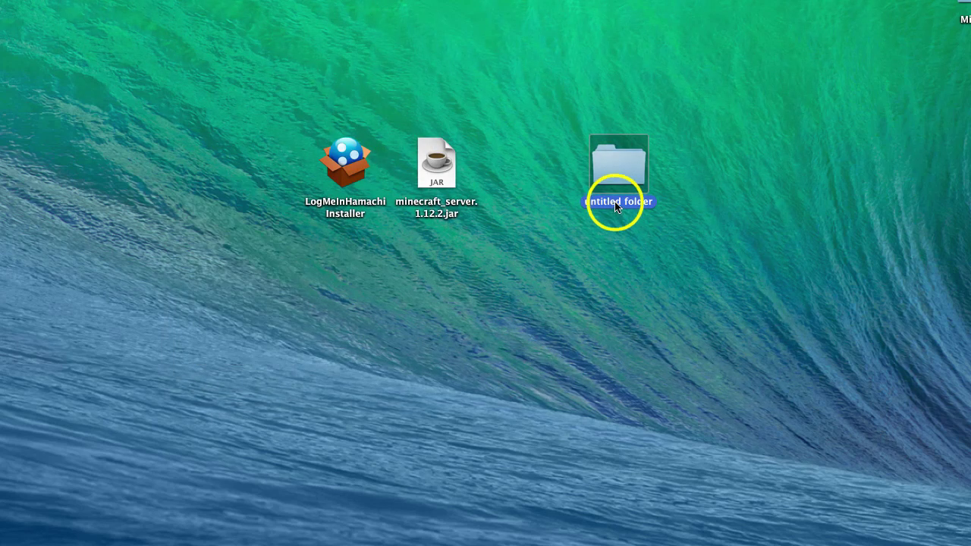
key("BackSpace")
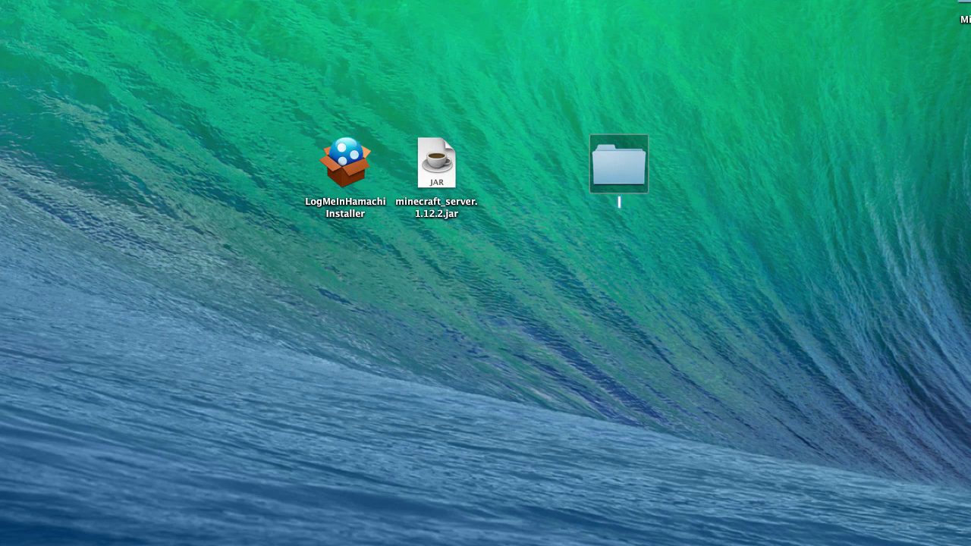
type("MC SERVER")
key("Return")
left_click_drag(445, 169, 600, 185)
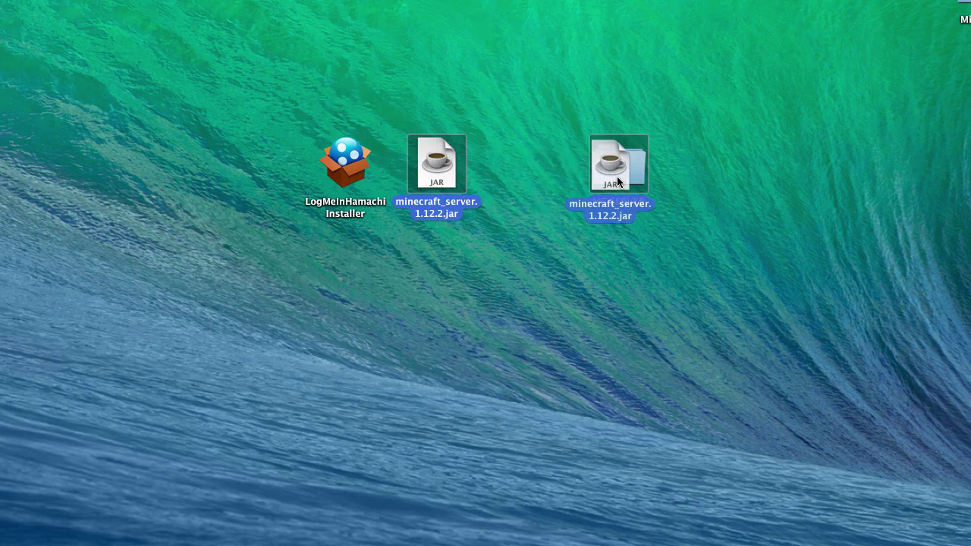
Step: Run minecraft_server.1.12.2.jar from MC SERVER, approving the Java warning, and resize the folder window
double_click(619, 176)
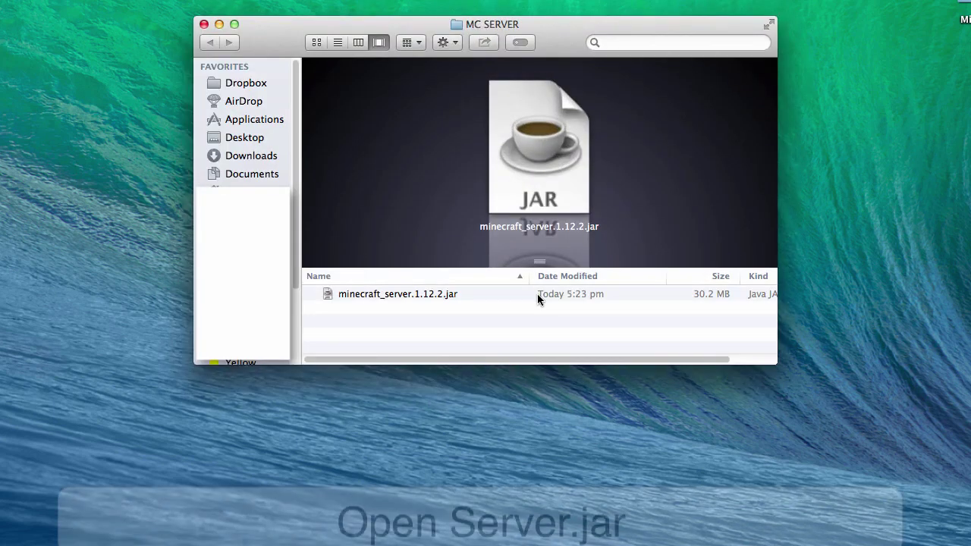
double_click(537, 293)
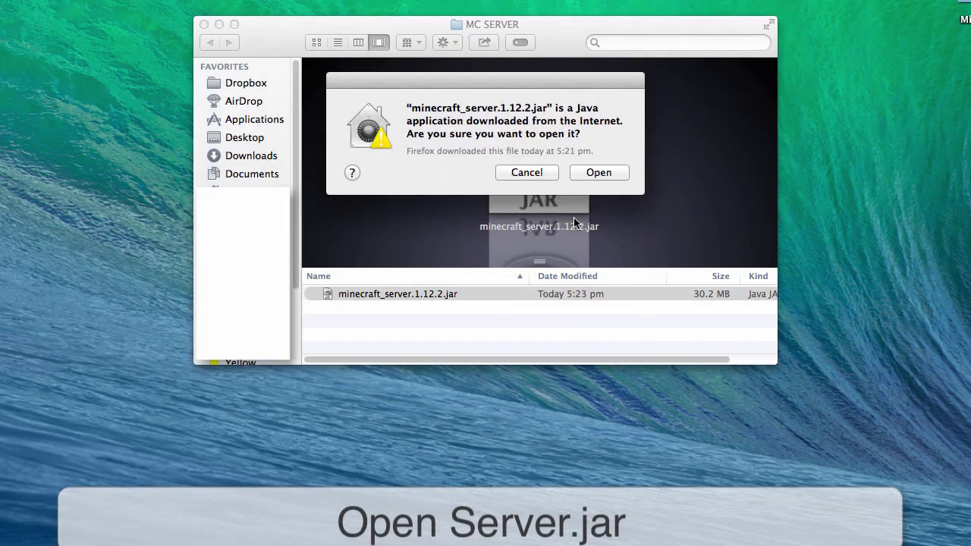
left_click(596, 175)
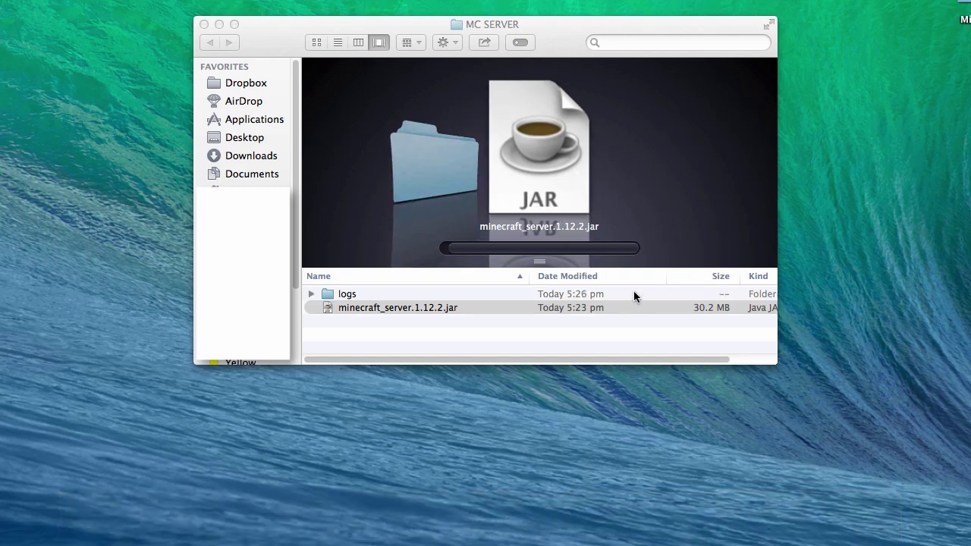
left_click(773, 366)
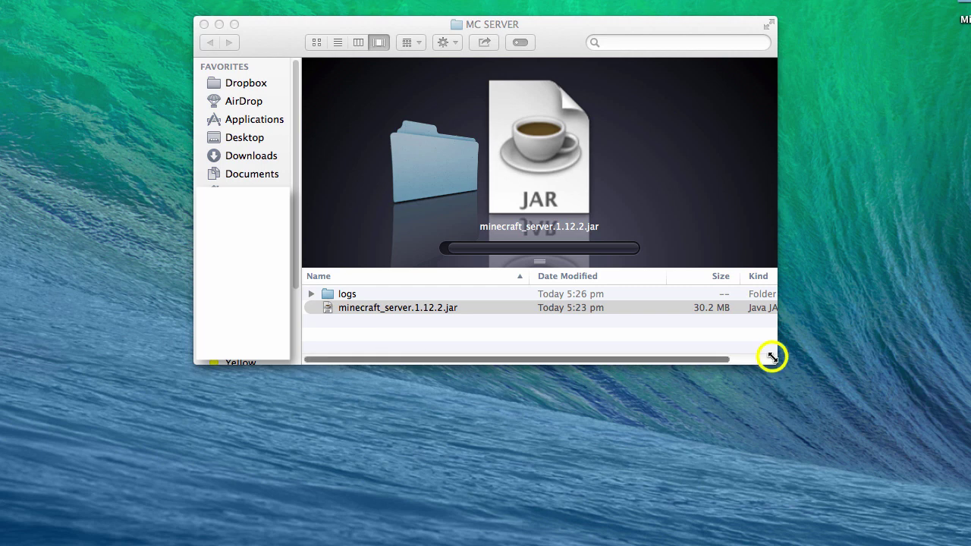
left_click_drag(770, 362, 733, 390)
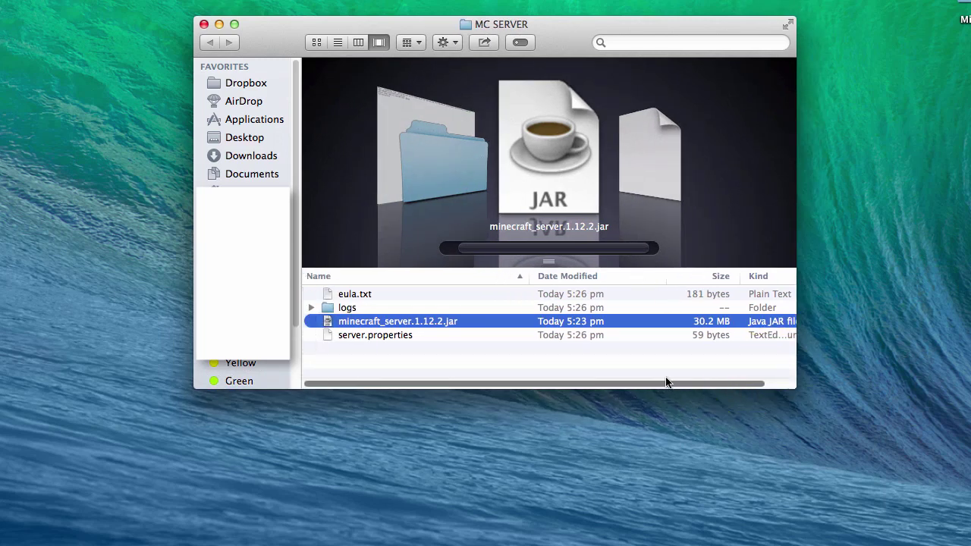
Step: Change false to true on the eula line of eula.txt and save it
double_click(401, 293)
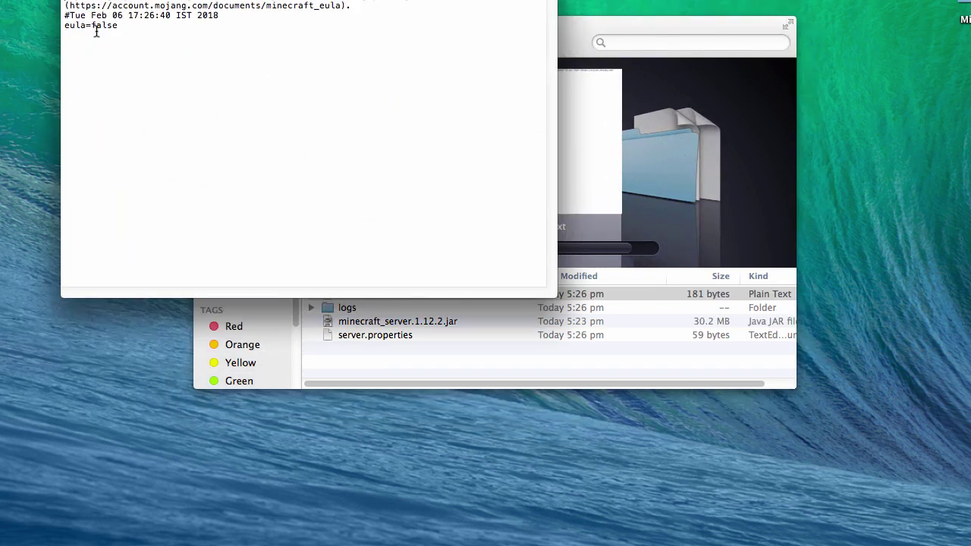
left_click_drag(91, 26, 118, 26)
type("true")
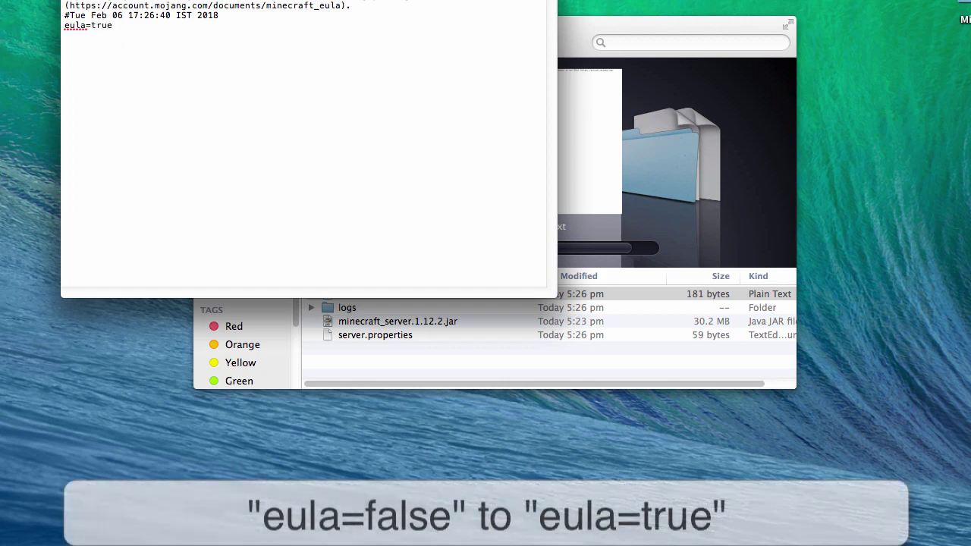
left_click(53, 1)
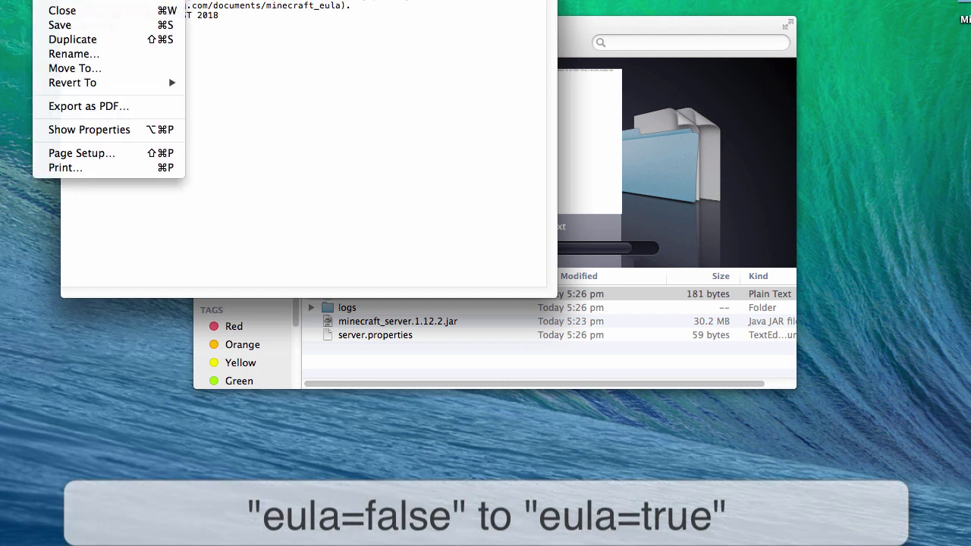
left_click(59, 25)
Step: Close eula.txt and select minecraft_server.1.12.2.jar in MC SERVER
left_click(72, 4)
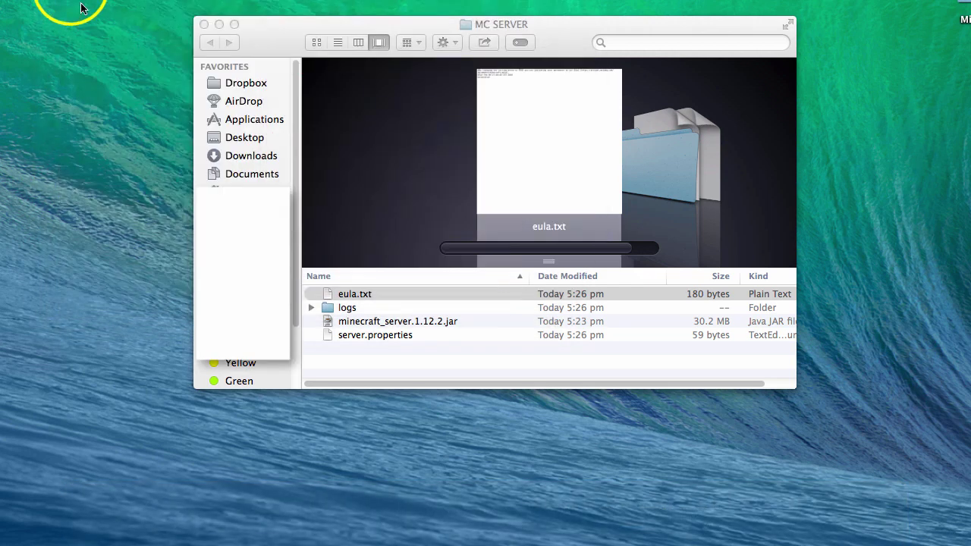
left_click(507, 321)
left_click(389, 321)
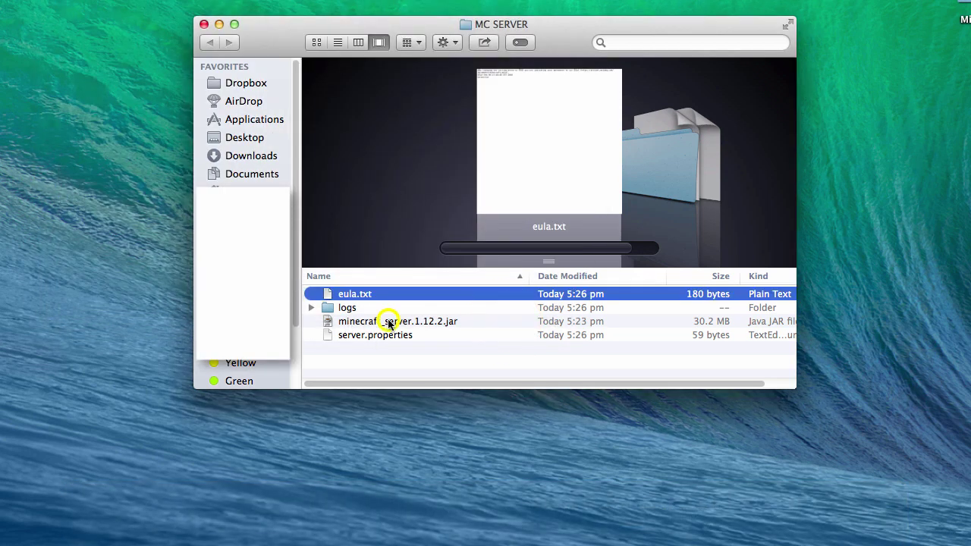
Step: Launch the server jar, wait for Done in the log, then send the stop command
left_click(460, 321)
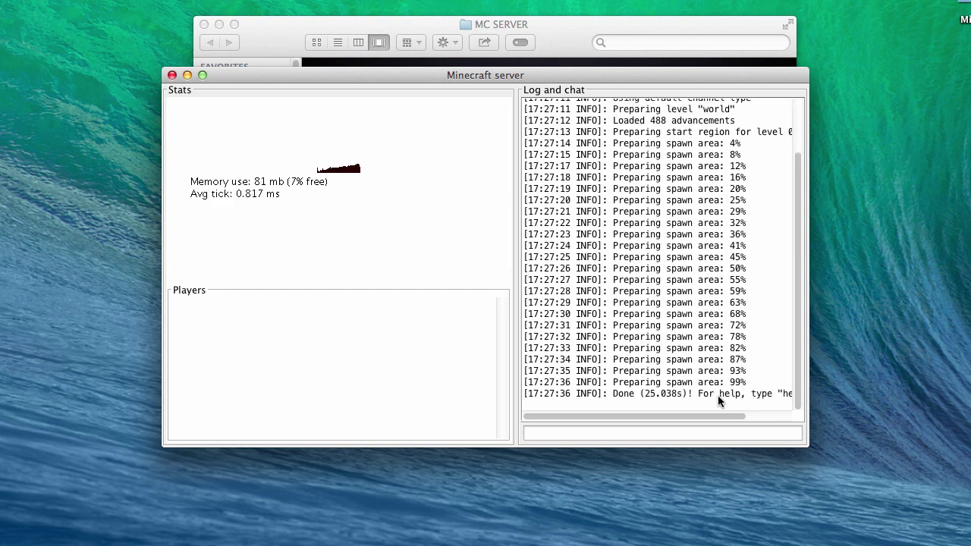
left_click(657, 433)
type("s")
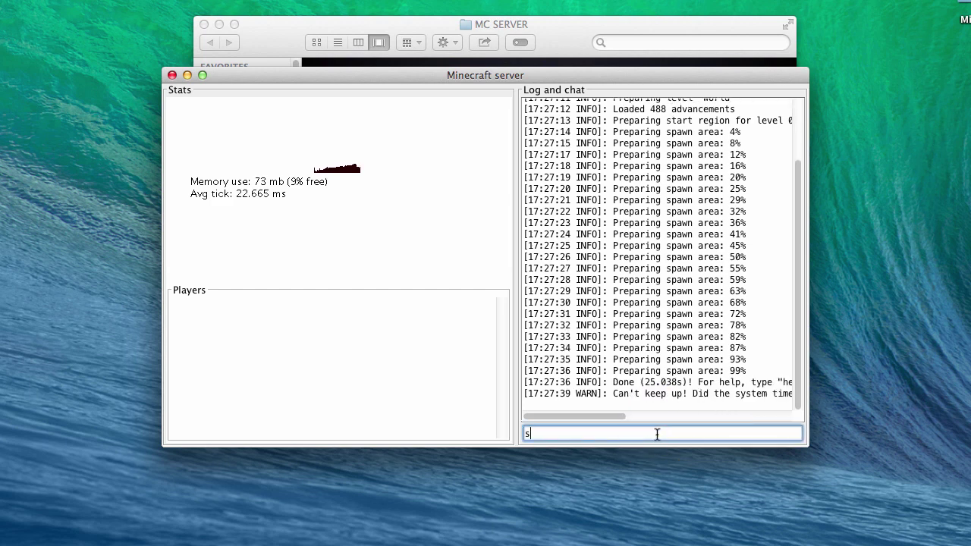
type("top")
key("Return")
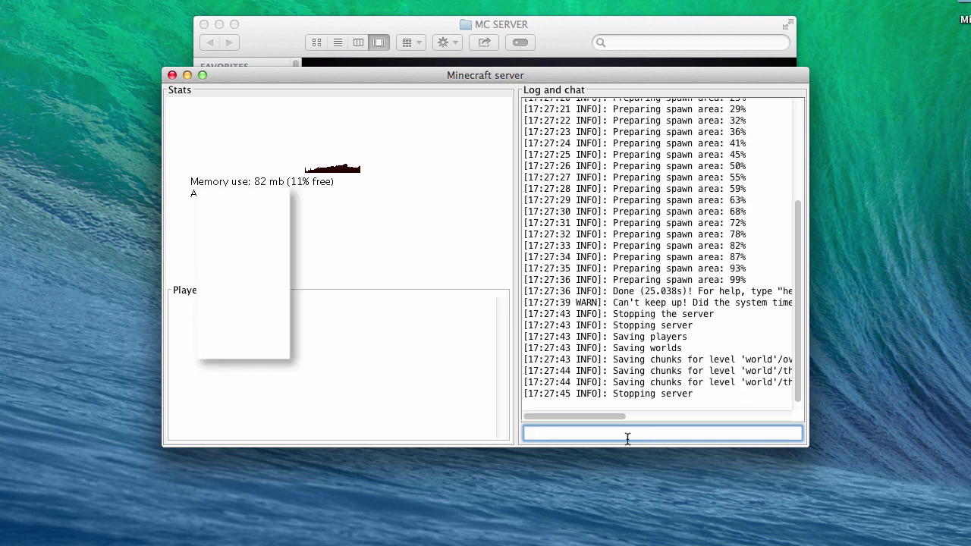
scroll(560, 372, "down", 1)
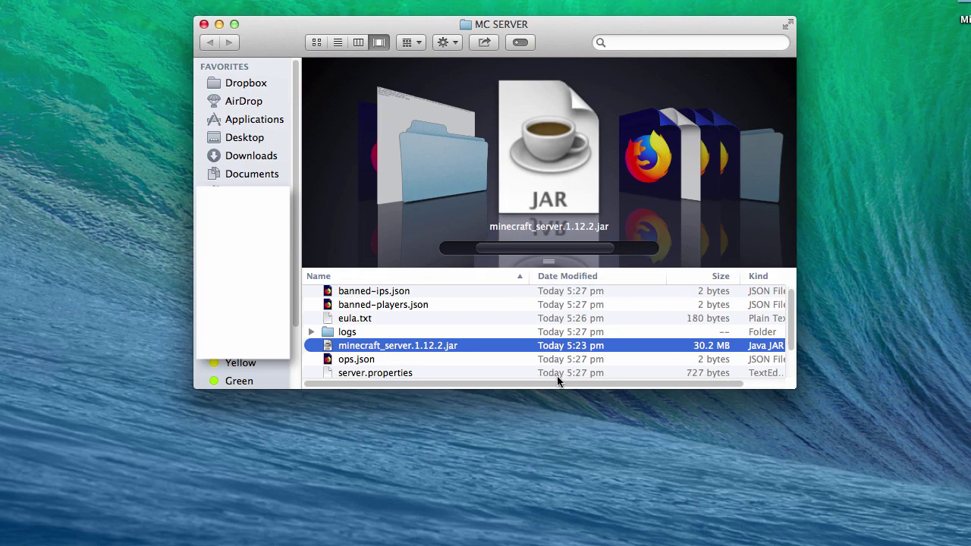
Step: Accept the Hamachi license, install with the admin password, and dismiss the thank-you message
scroll(557, 379, "up", 1)
scroll(557, 374, "down", 3)
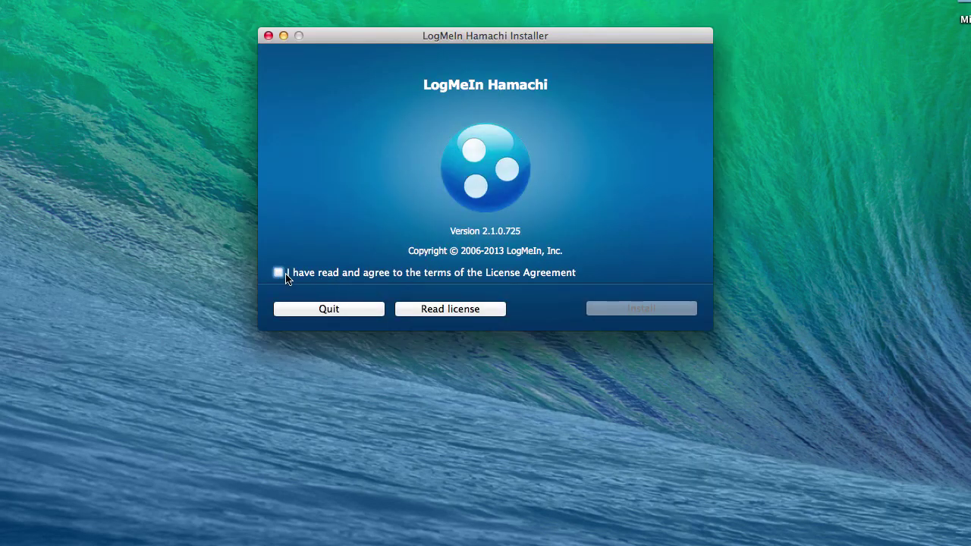
left_click(279, 274)
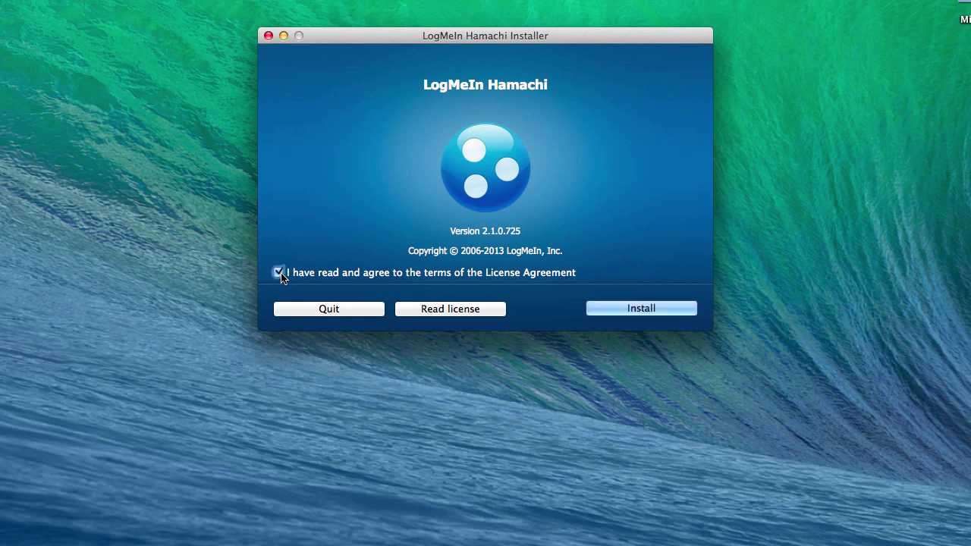
left_click(645, 308)
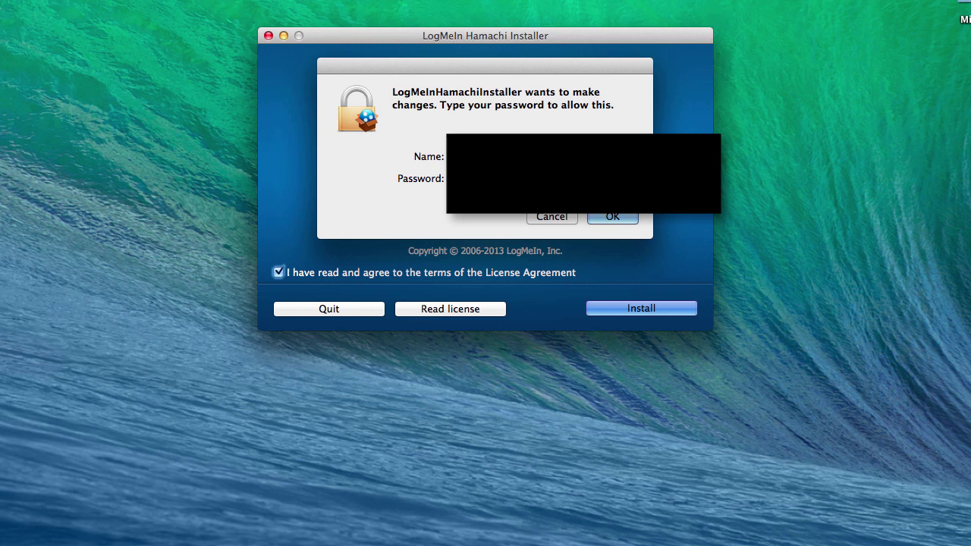
key("Return")
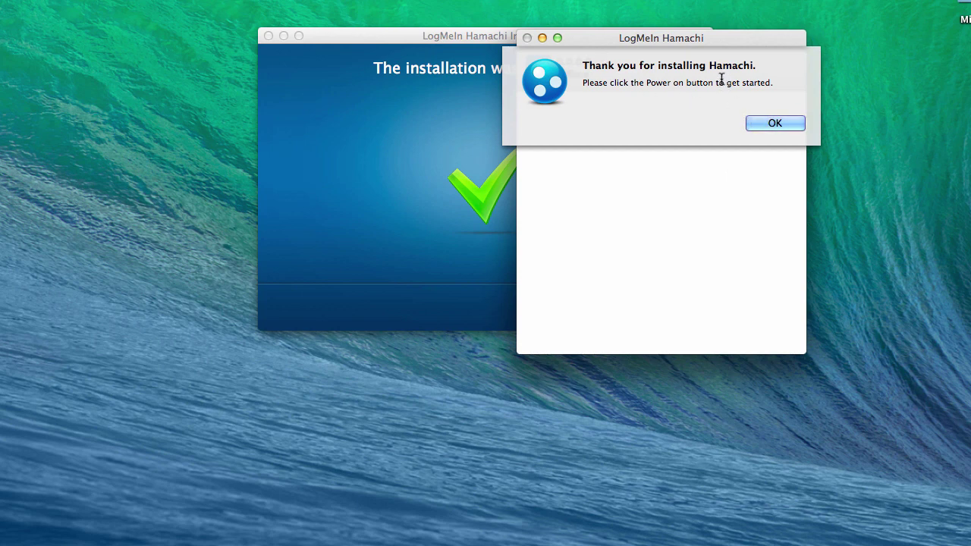
left_click(763, 123)
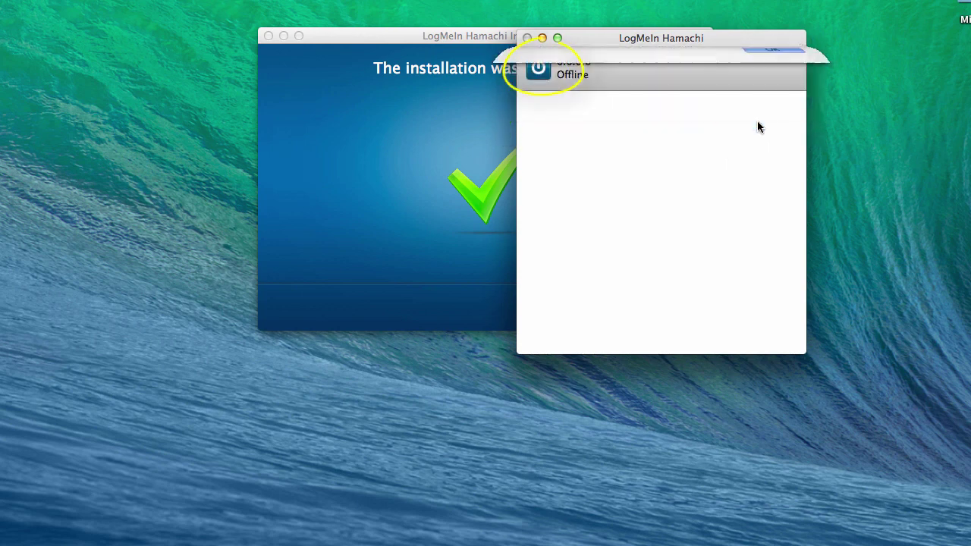
Step: Switch Hamachi from Offline to online with the power button
left_click(538, 70)
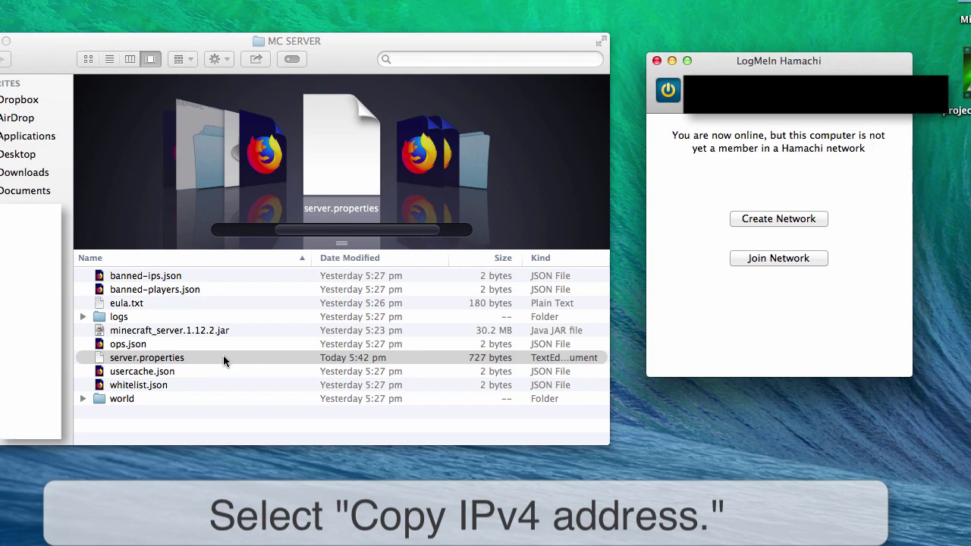
Step: Paste the Hamachi IPv4 address after server-ip= in server.properties and save it
left_click(223, 358)
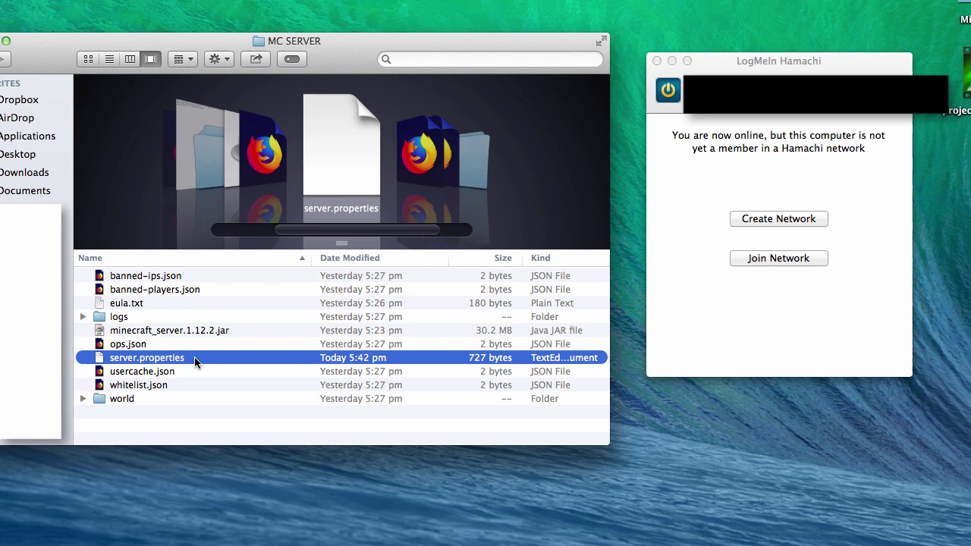
key("space")
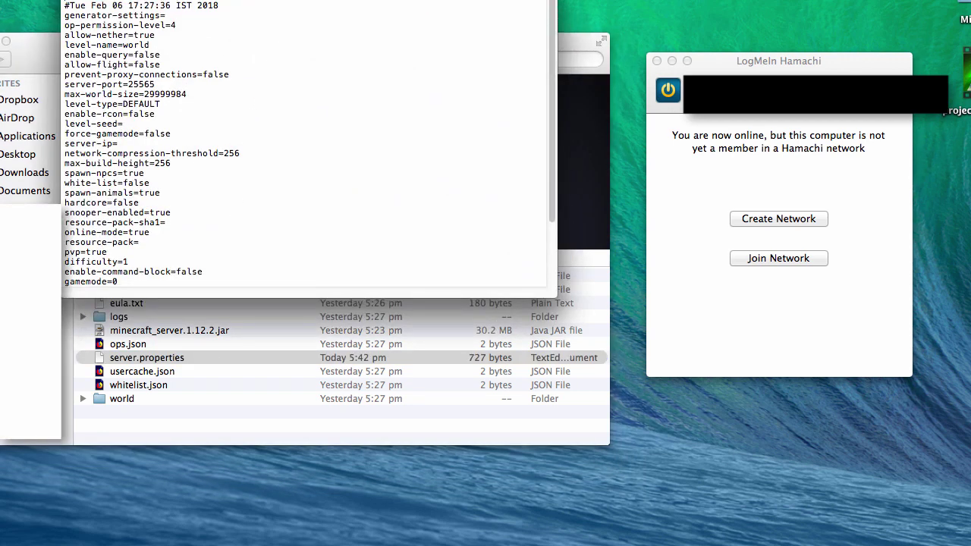
left_click_drag(327, 4, 331, 54)
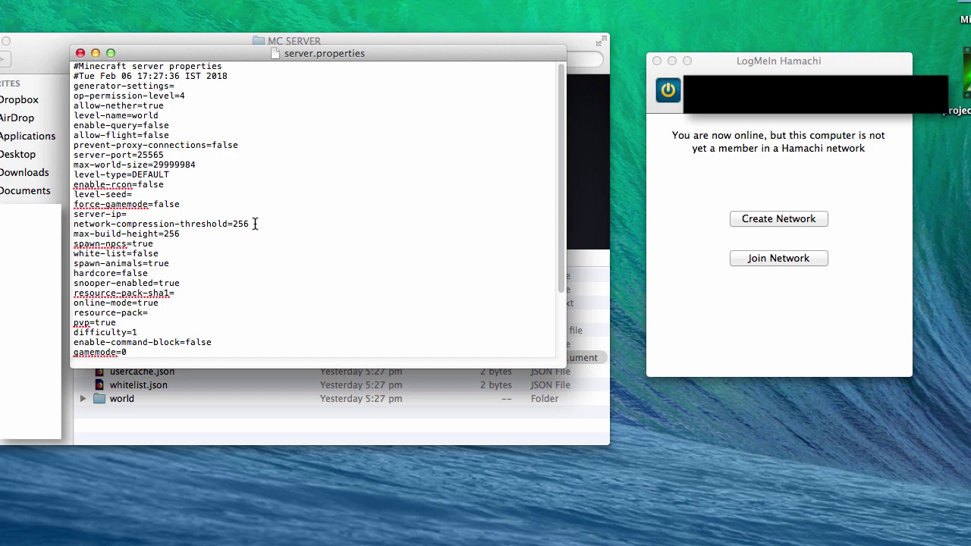
key("super+v")
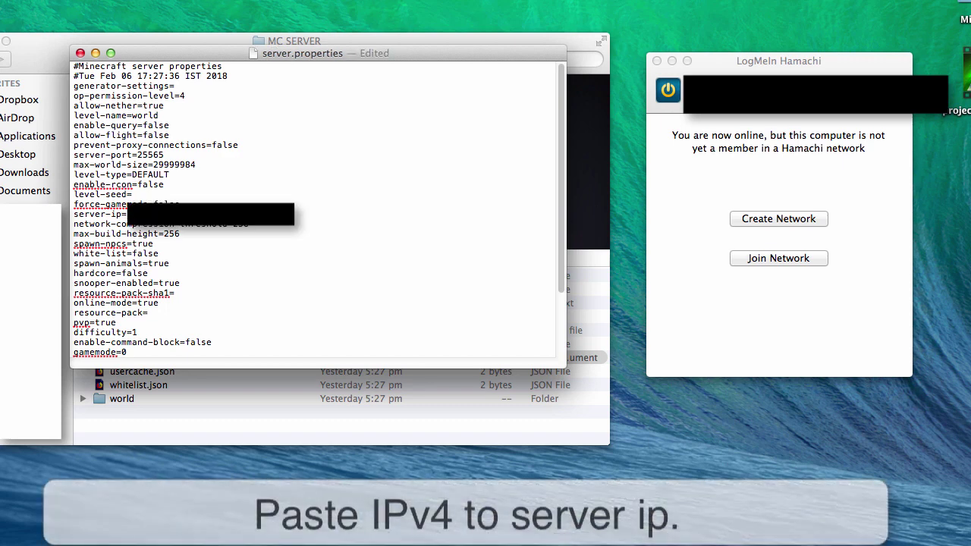
left_click(41, 0)
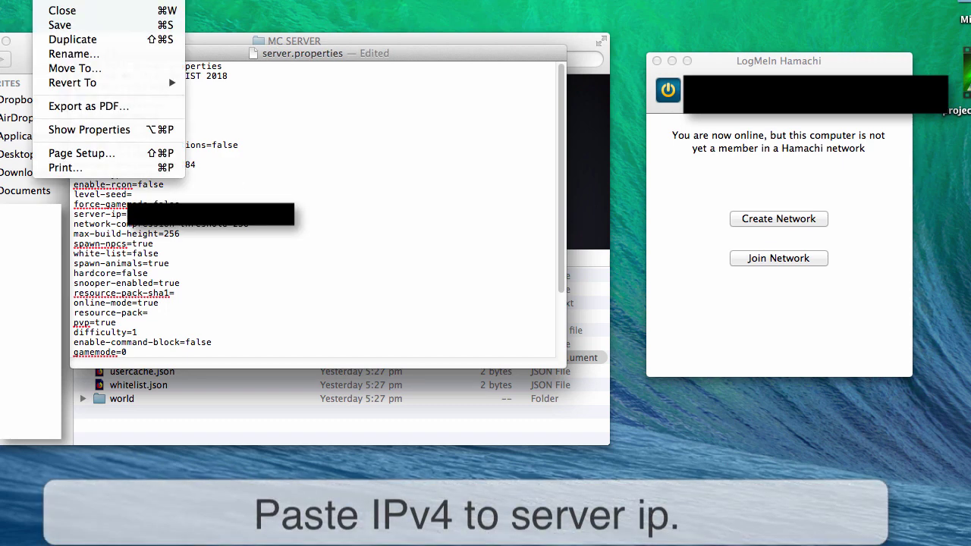
left_click(60, 24)
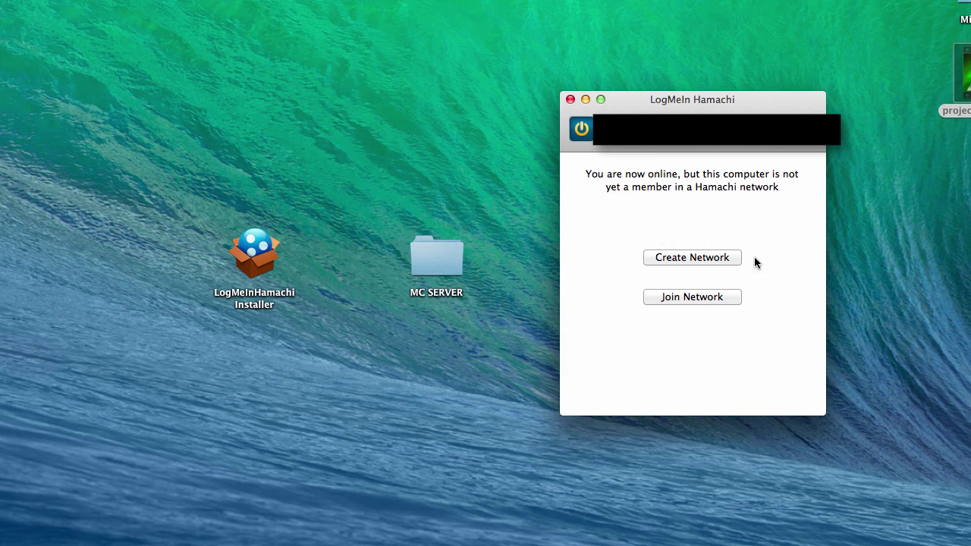
Step: Create network minecraft6587657 with a password entered twice, copying its network ID
left_click(712, 259)
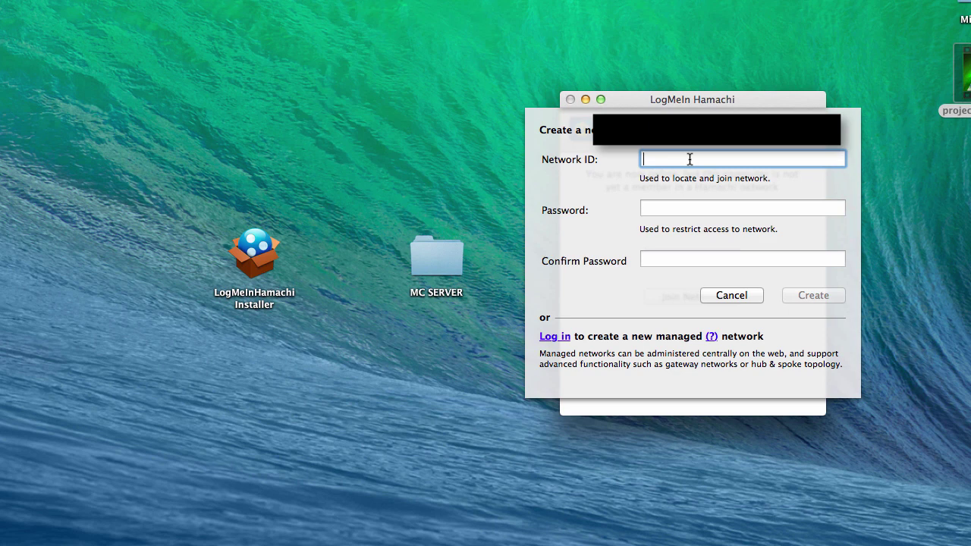
type("mine")
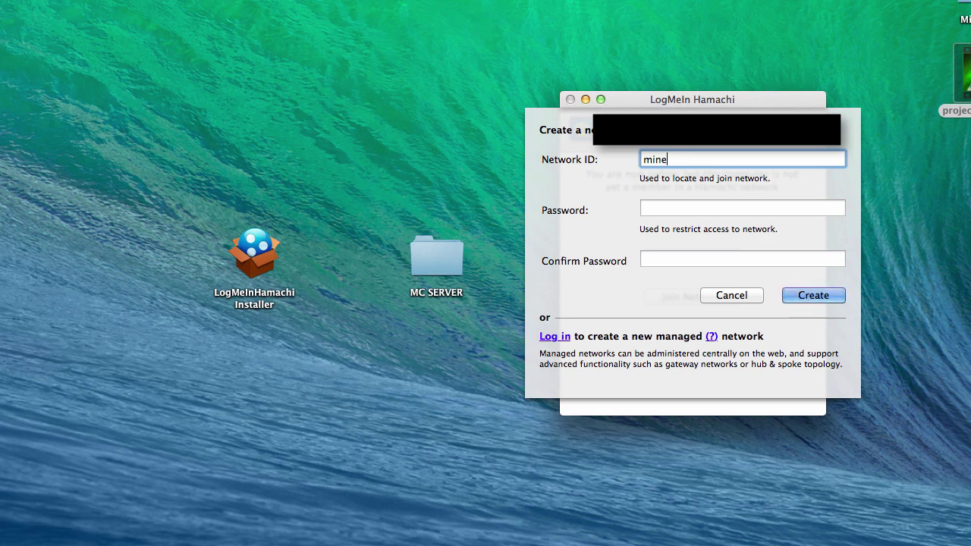
type("craft6587657")
left_click_drag(733, 160, 627, 166)
key("super+c")
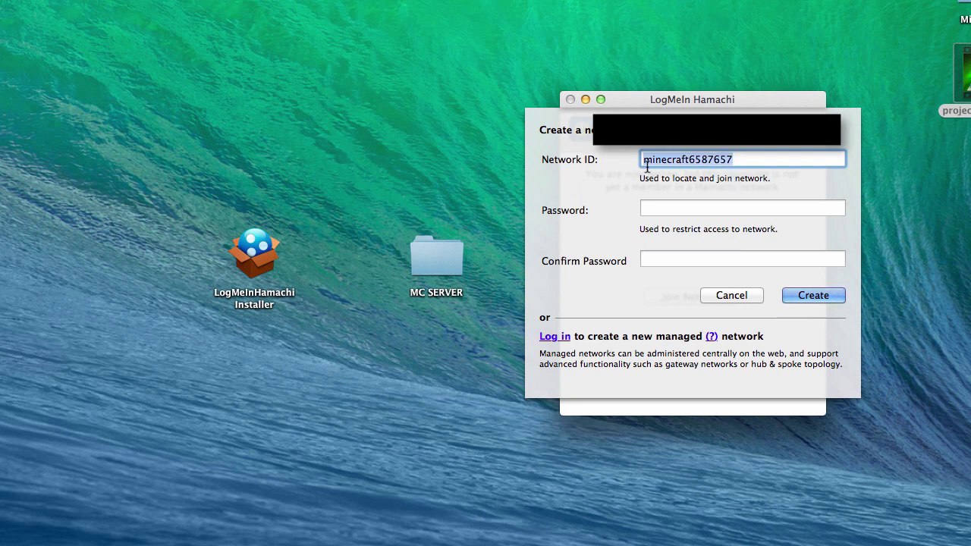
left_click(712, 211)
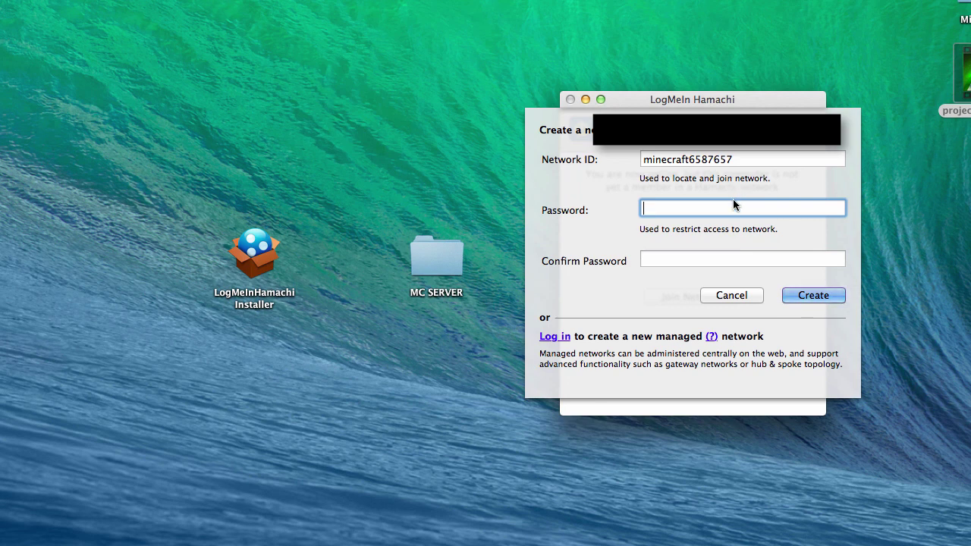
type("•••")
left_click(660, 260)
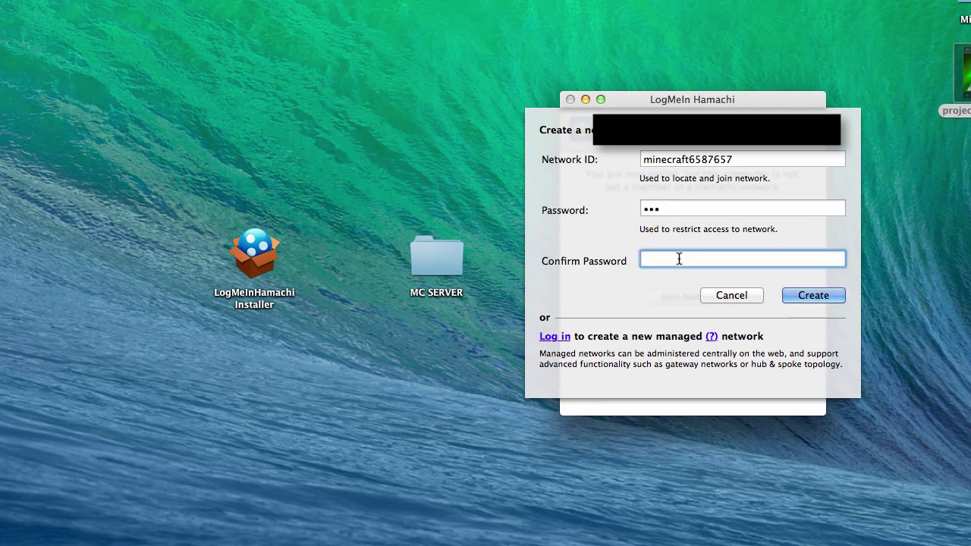
type("•••")
left_click(804, 297)
left_click(637, 160)
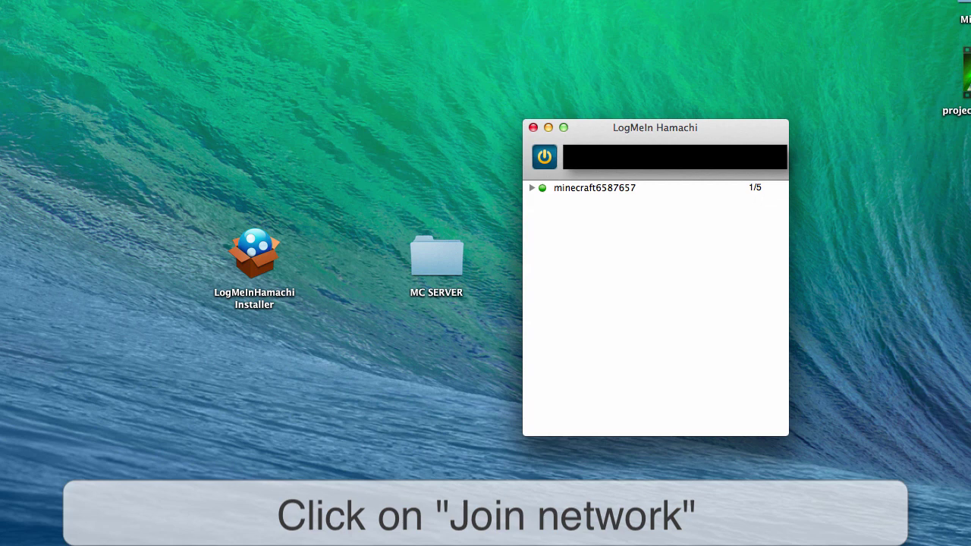
Step: Paste the minecraft6587657 ID and the password into Join Network and try joining
key("super+j")
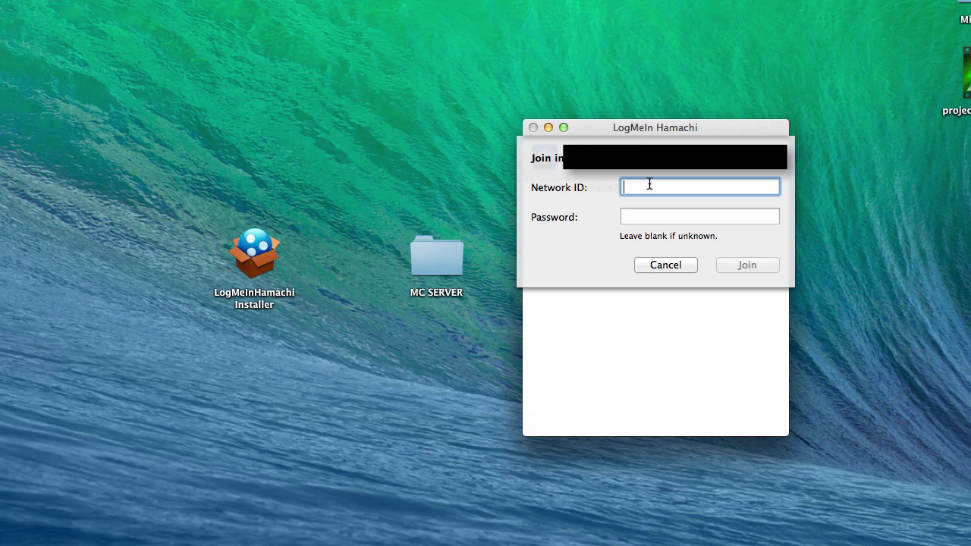
right_click(649, 183)
left_click(665, 217)
left_click(659, 215)
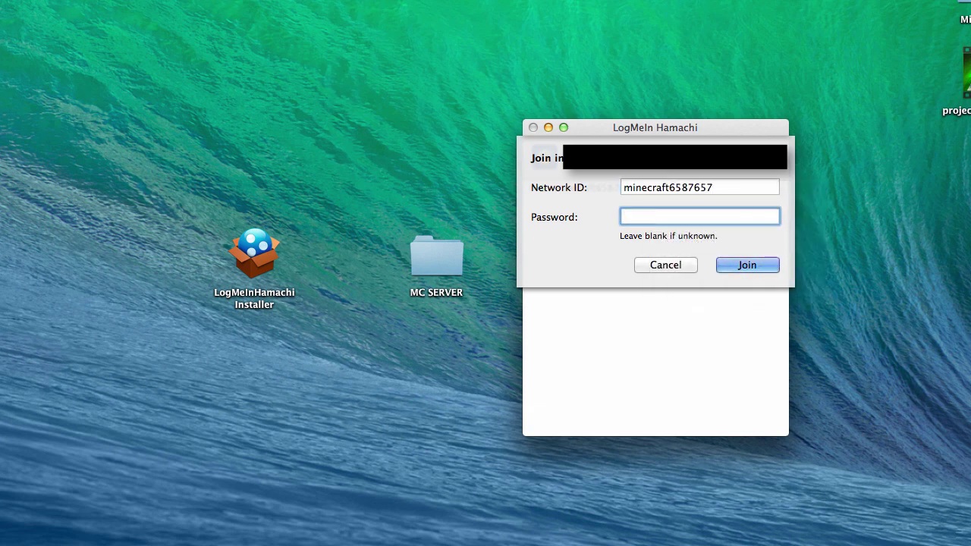
type("•••")
left_click(748, 266)
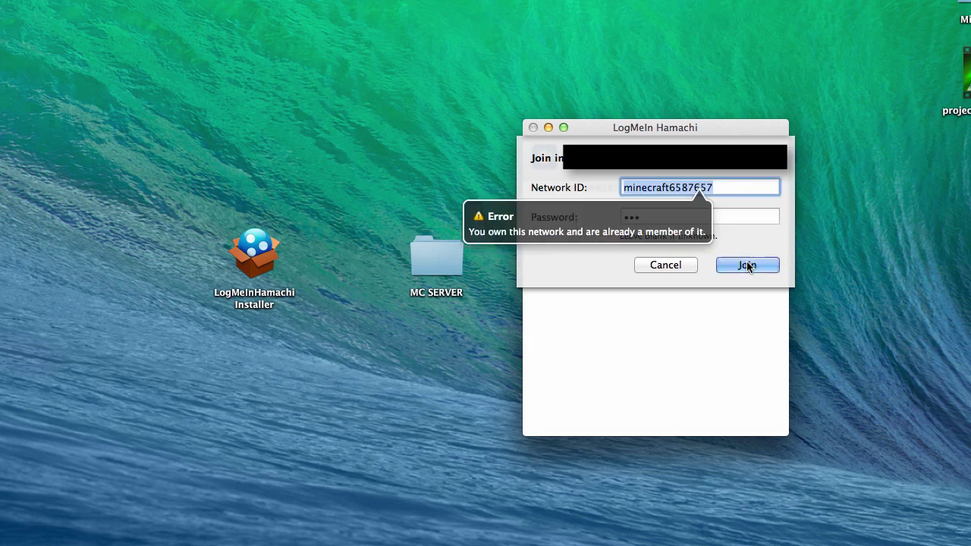
Step: Dismiss the already-owner error and quit Hamachi
left_click(548, 265)
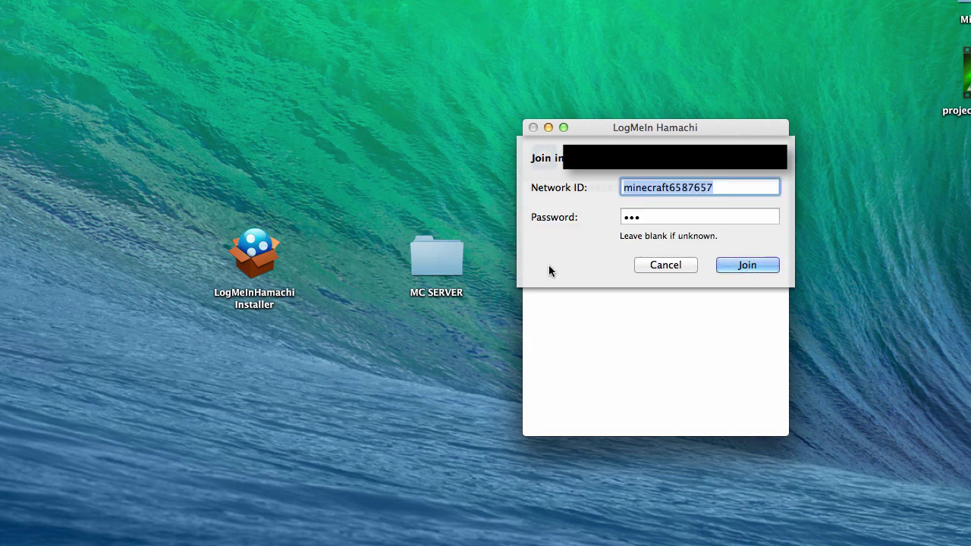
type("•")
key("super+q")
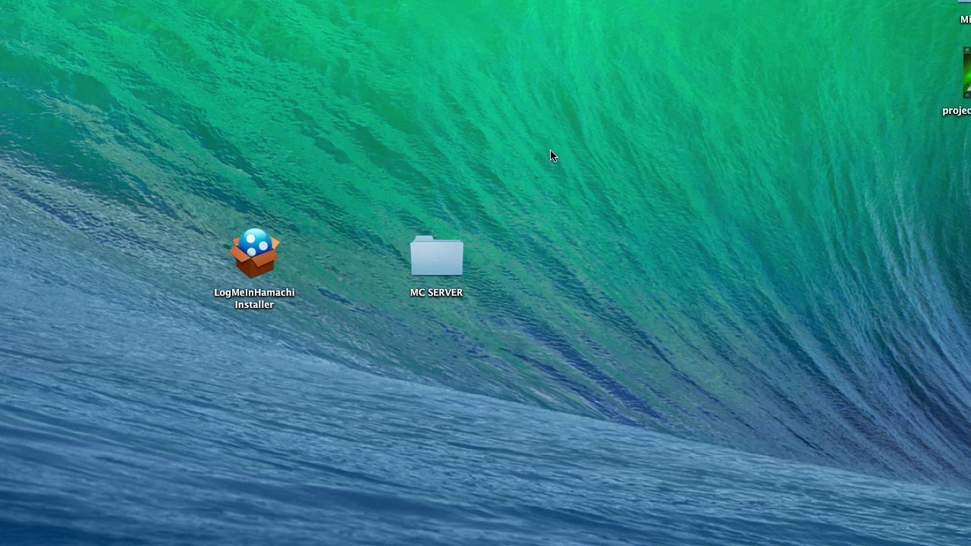
Step: Launch minecraft_server.1.12.2.jar from the desktop's MC SERVER folder
double_click(450, 258)
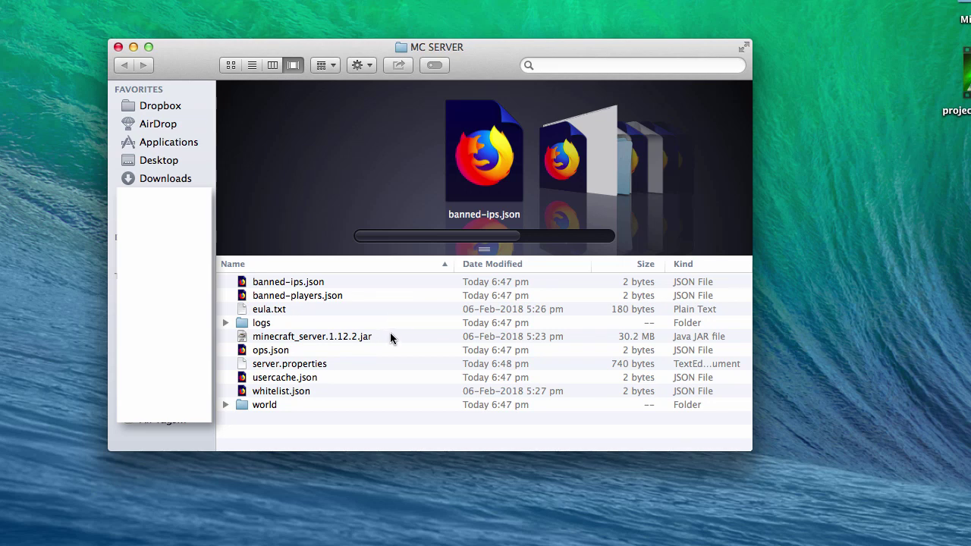
double_click(391, 337)
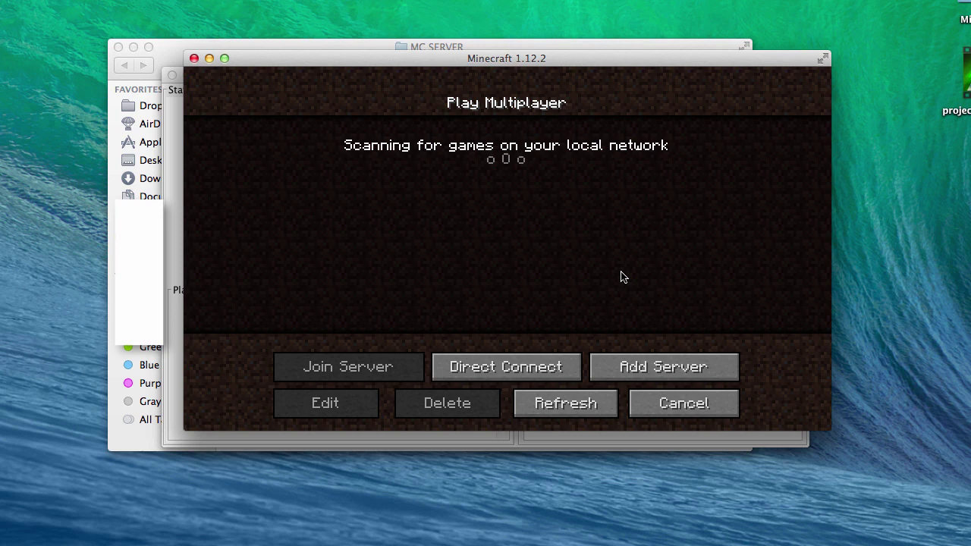
Step: Direct Connect to the Hamachi IPv4 address from Multiplayer and join the server's world
left_click(679, 414)
left_click(560, 275)
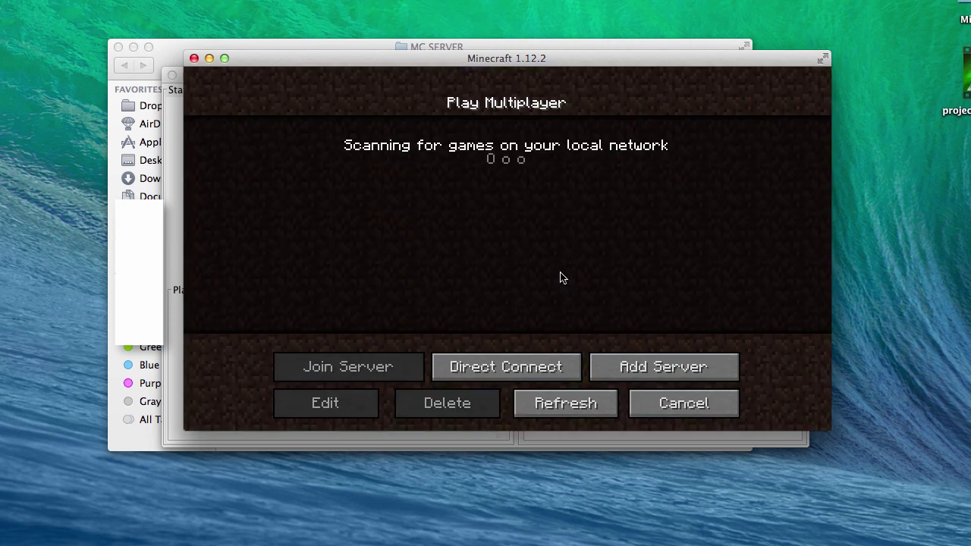
left_click(535, 377)
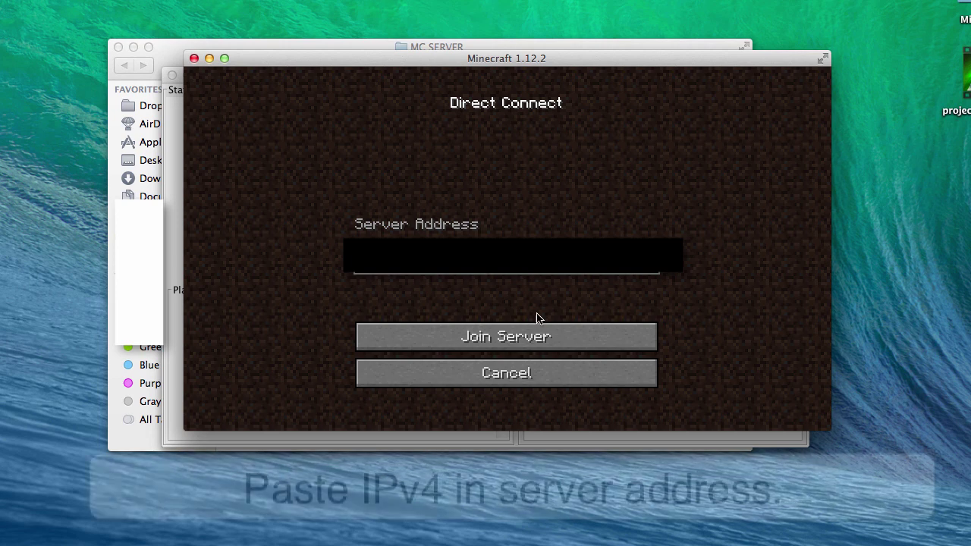
left_click(541, 335)
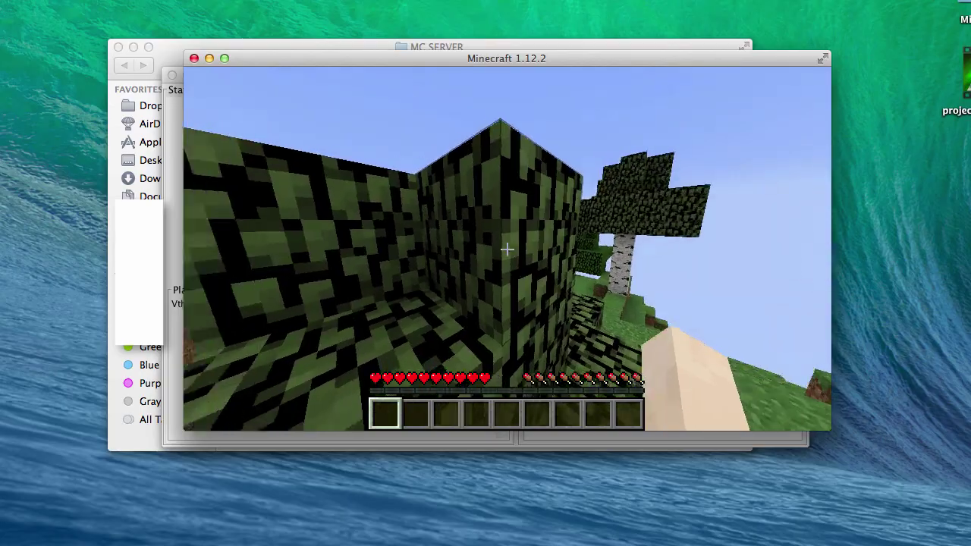
key("e")
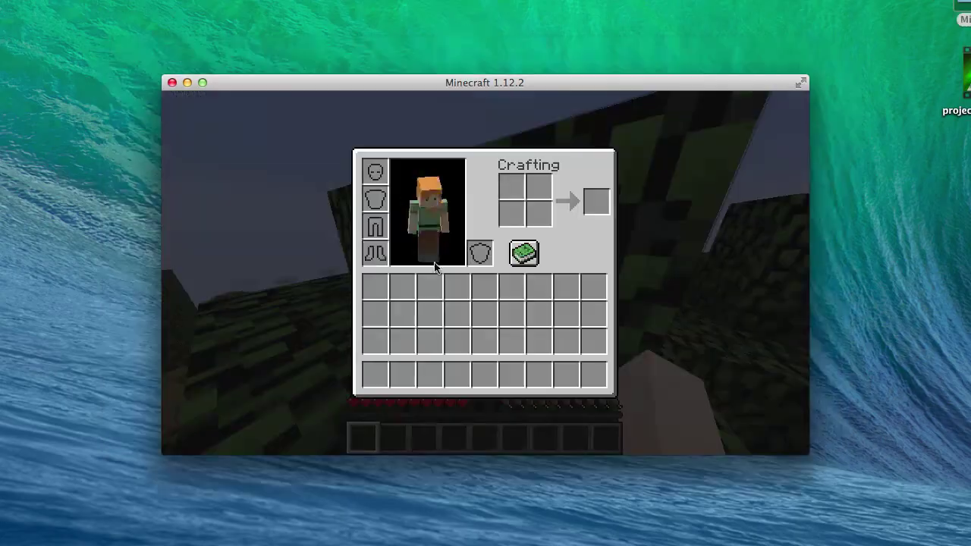
key("e")
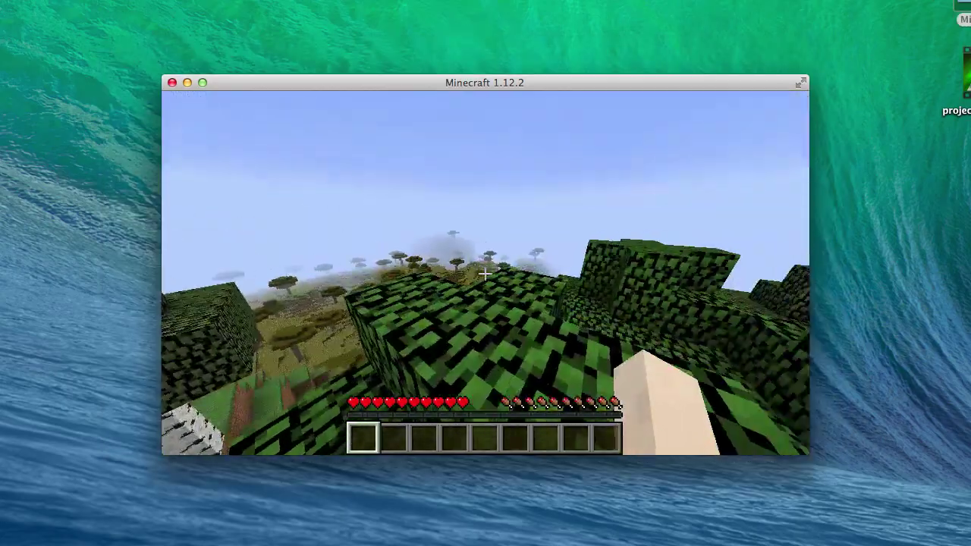